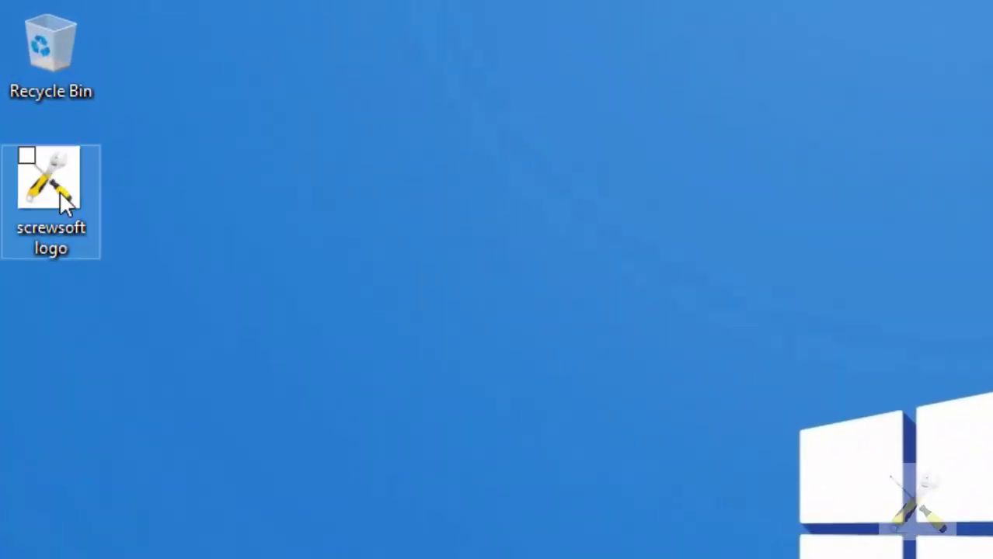
# Step: Delete the screwsoft logo file from the desktop to the Recycle Bin
pyautogui.click(41, 24)
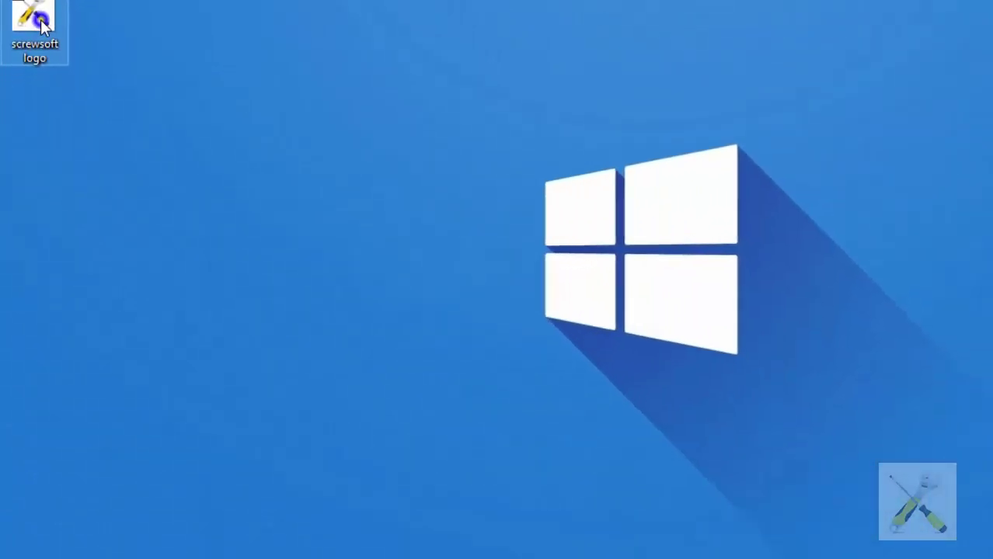
pyautogui.rightClick(40, 23)
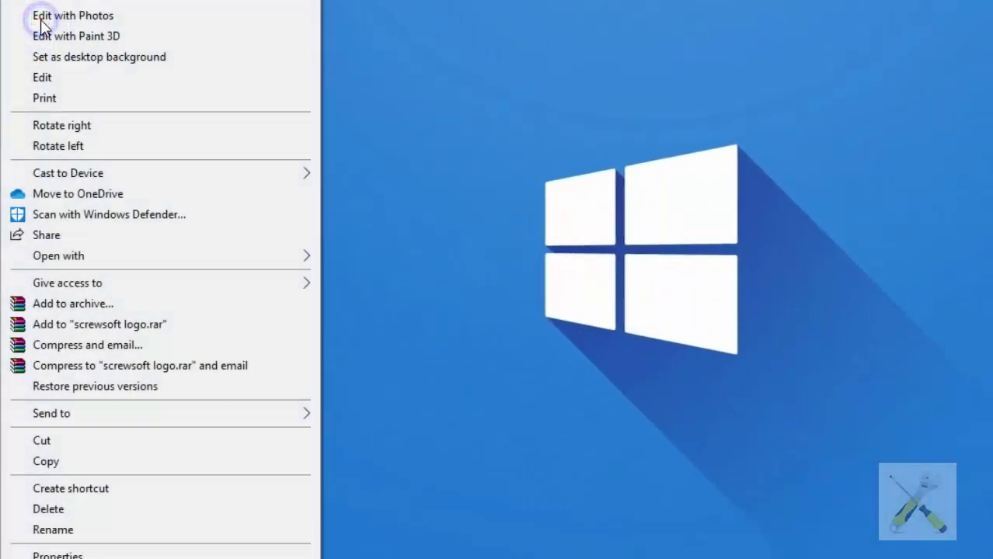
pyautogui.click(101, 510)
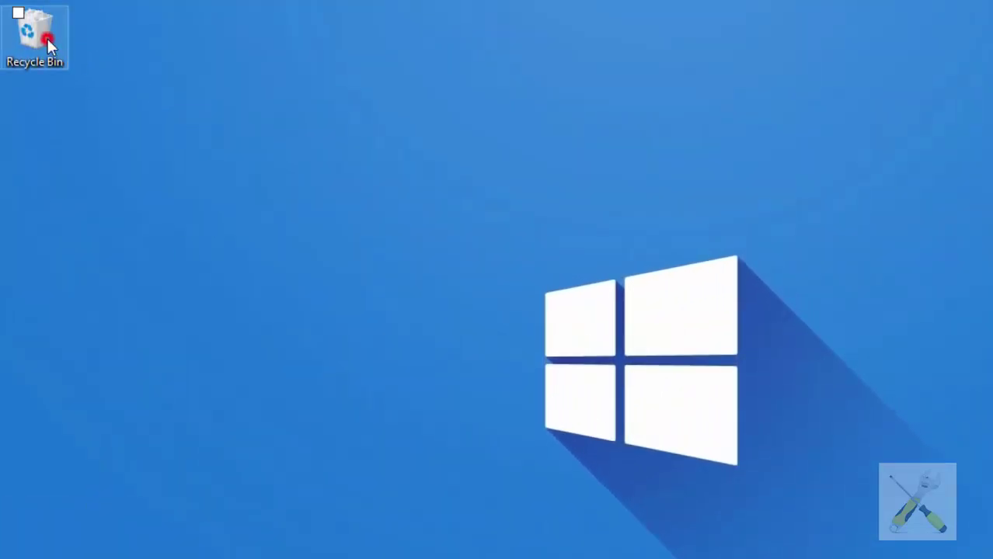
# Step: Permanently delete the logo from the Recycle Bin so it is empty
pyautogui.doubleClick(46, 36)
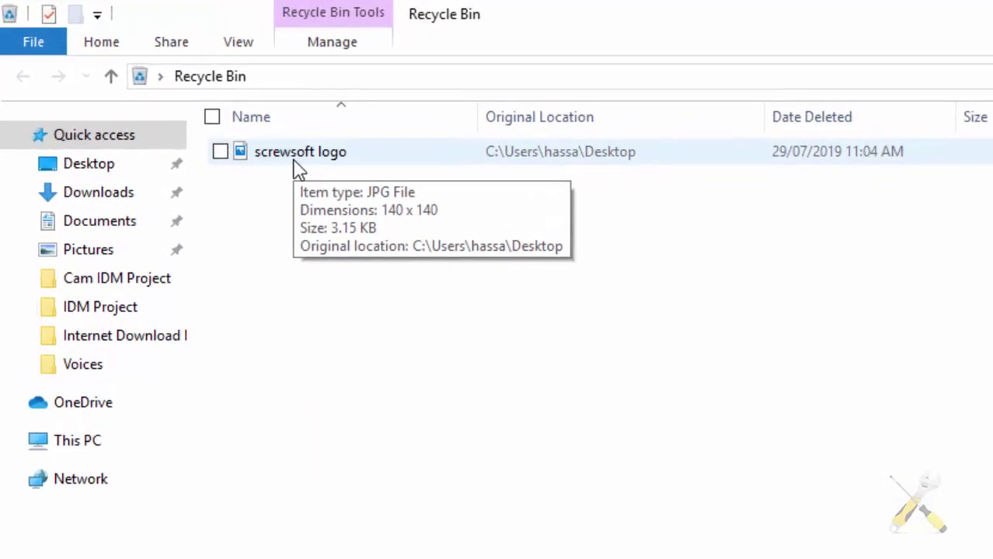
pyautogui.rightClick(294, 159)
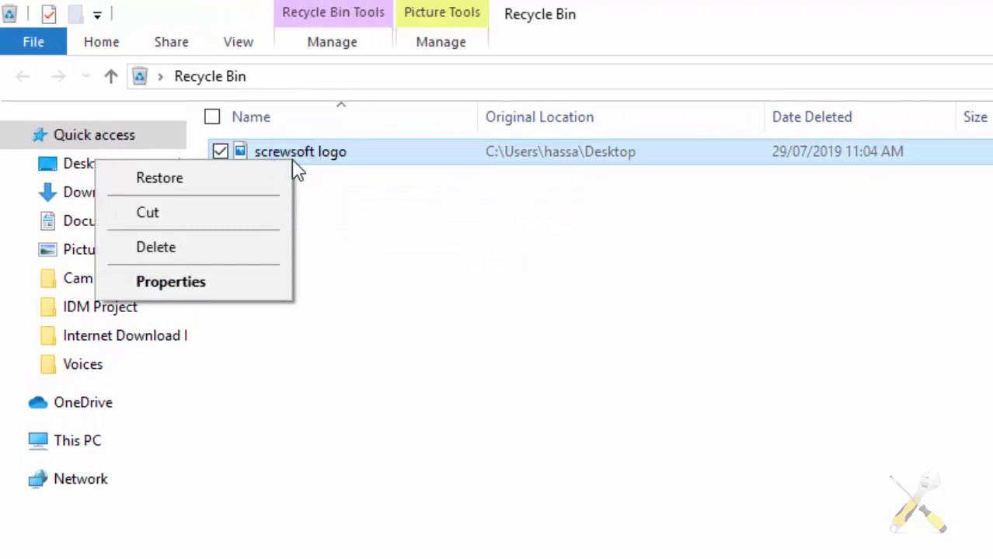
pyautogui.click(251, 249)
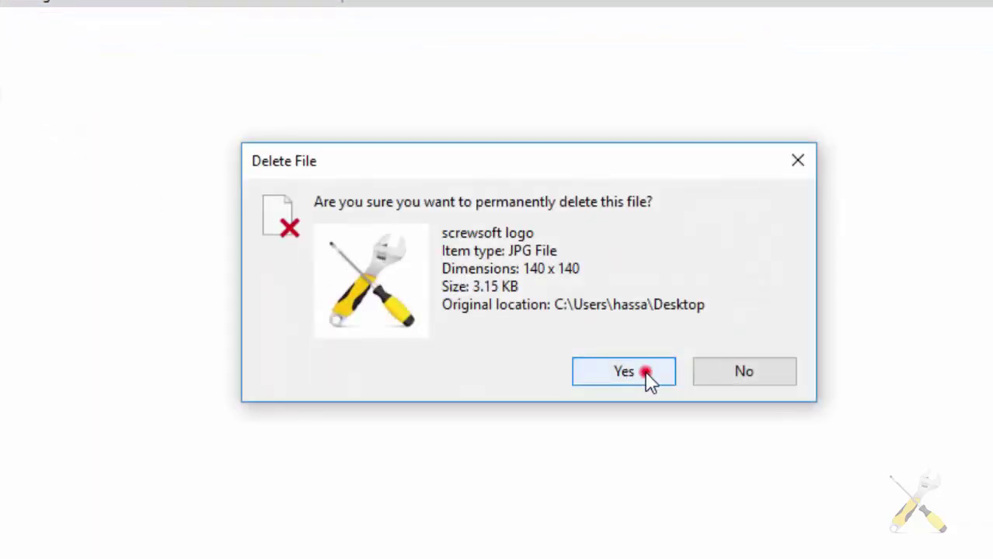
pyautogui.click(648, 374)
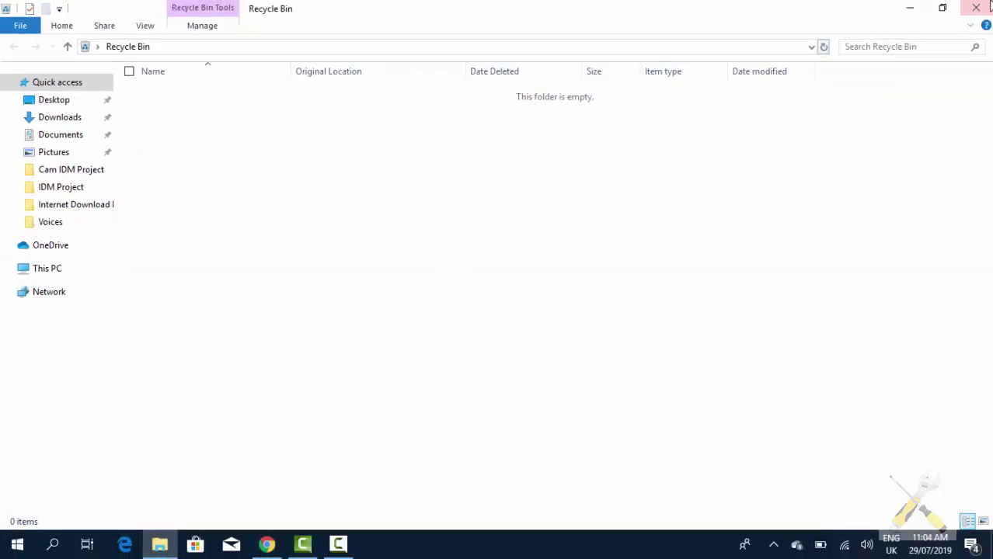
pyautogui.click(976, 8)
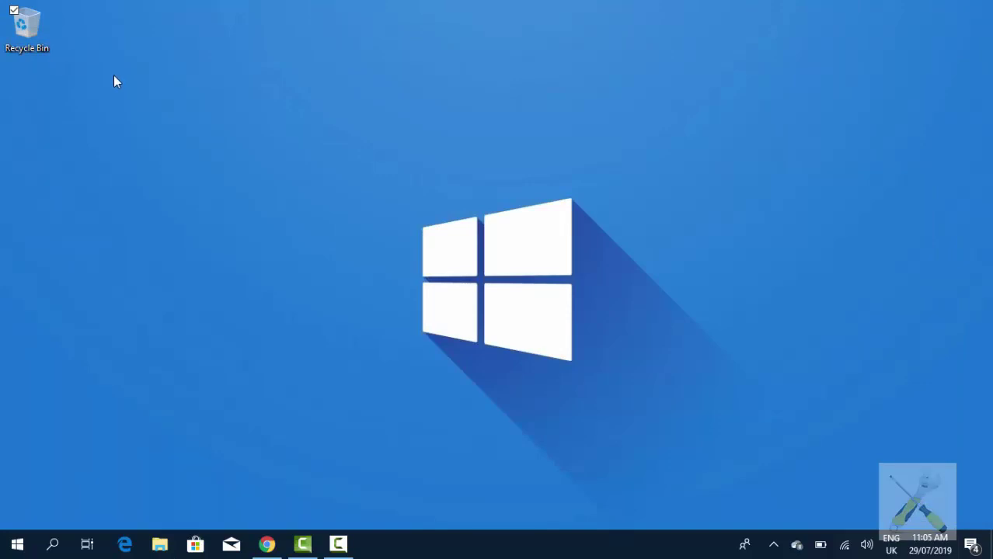
# Step: Search Google for 'Recuva'
pyautogui.click(267, 546)
pyautogui.click(381, 329)
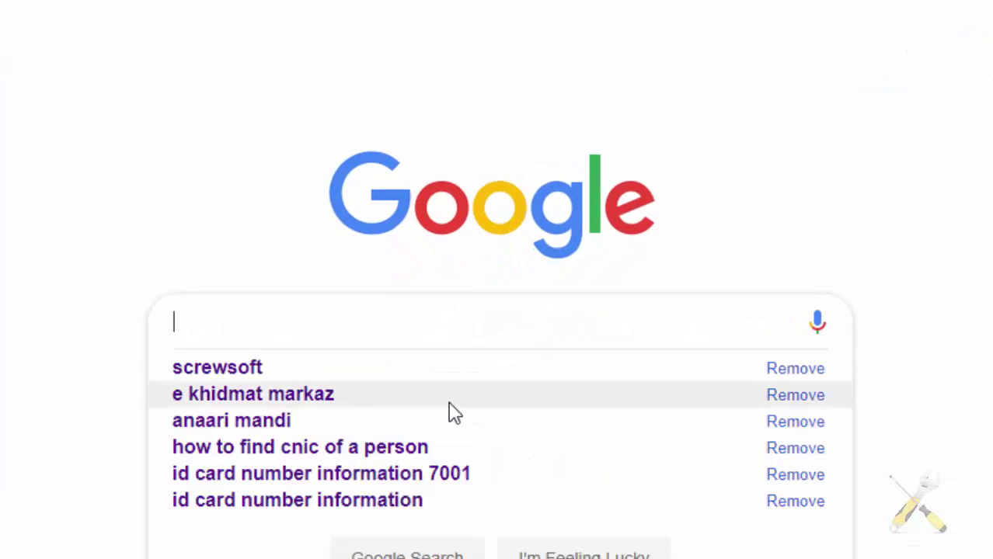
pyautogui.write('Recuva')
pyautogui.press('Return')
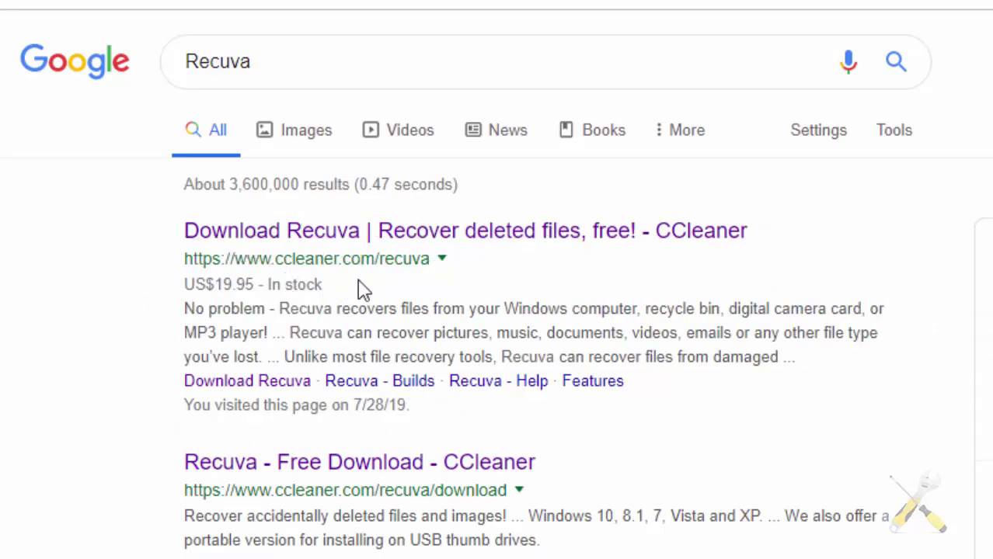
# Step: Open the ccleaner.com Recuva result and scroll down to the version comparison table
pyautogui.click(644, 243)
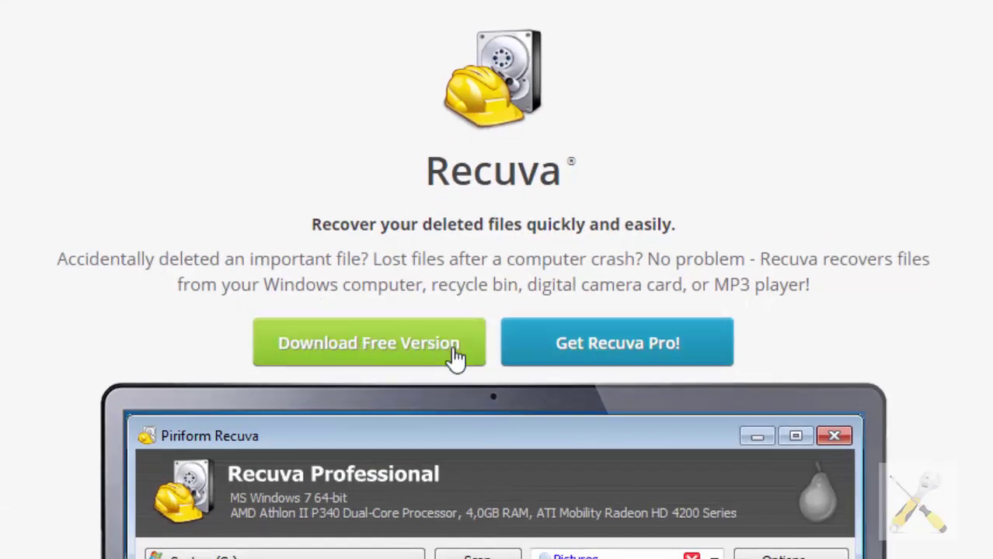
pyautogui.scroll(-5, 451, 355)
pyautogui.scroll(-10, 459, 354)
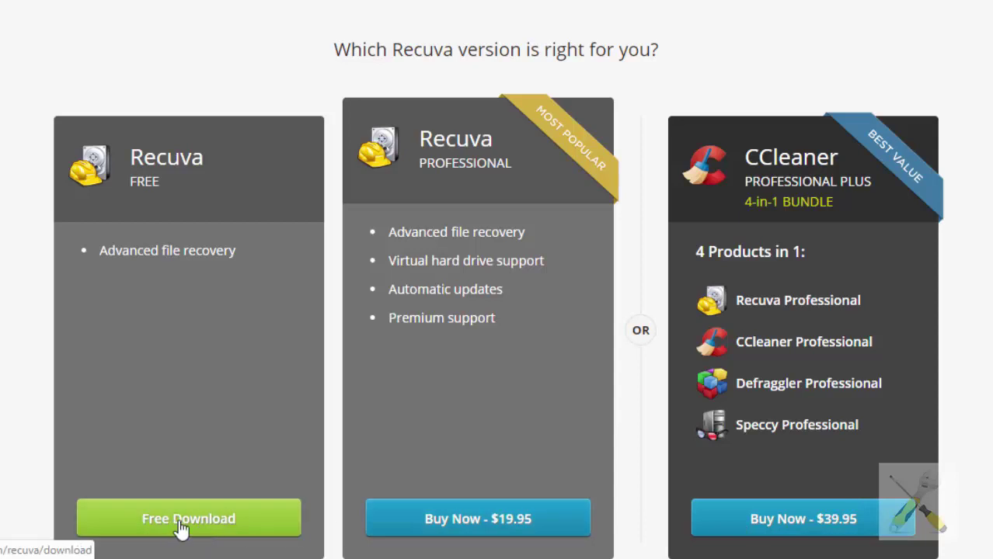
# Step: Download the free Recuva installer rcsetup153.exe from CCleaner.com
pyautogui.click(248, 524)
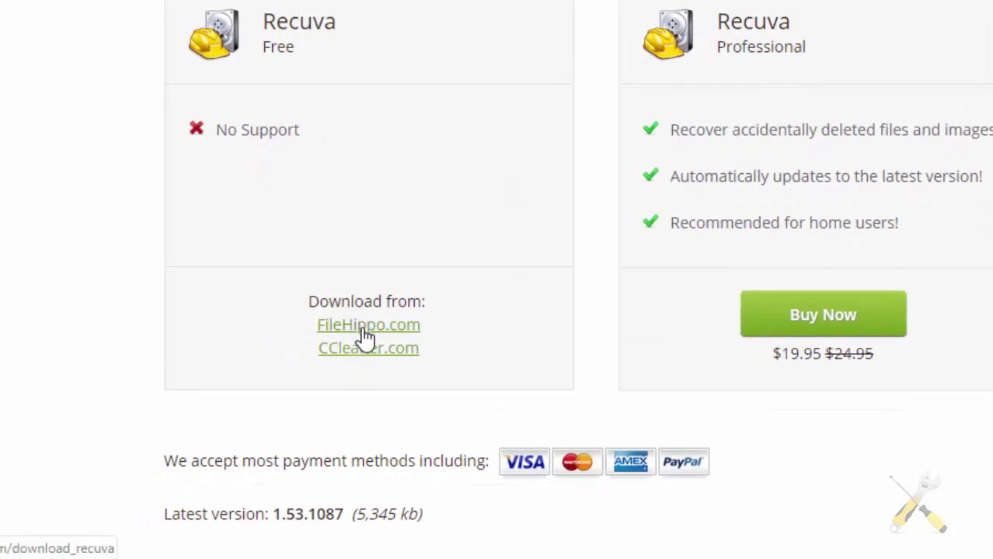
pyautogui.click(398, 353)
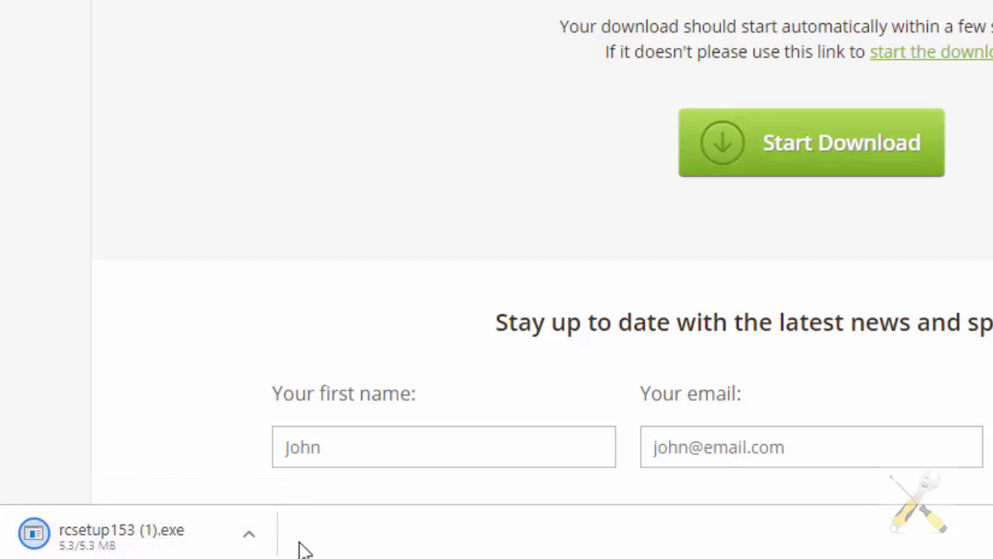
# Step: Run rcsetup153.exe and install Recuva v1.53 with the default custom options
pyautogui.click(164, 542)
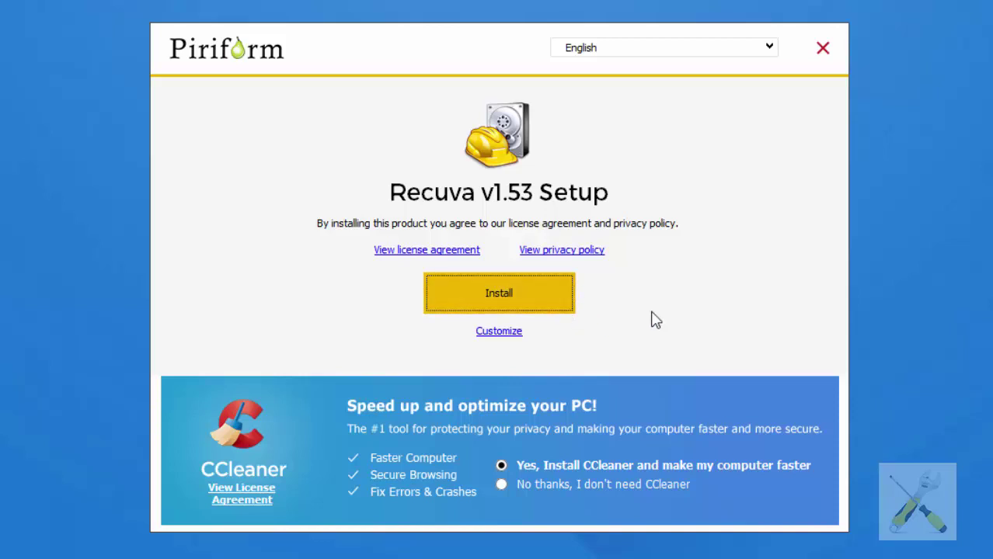
pyautogui.click(510, 334)
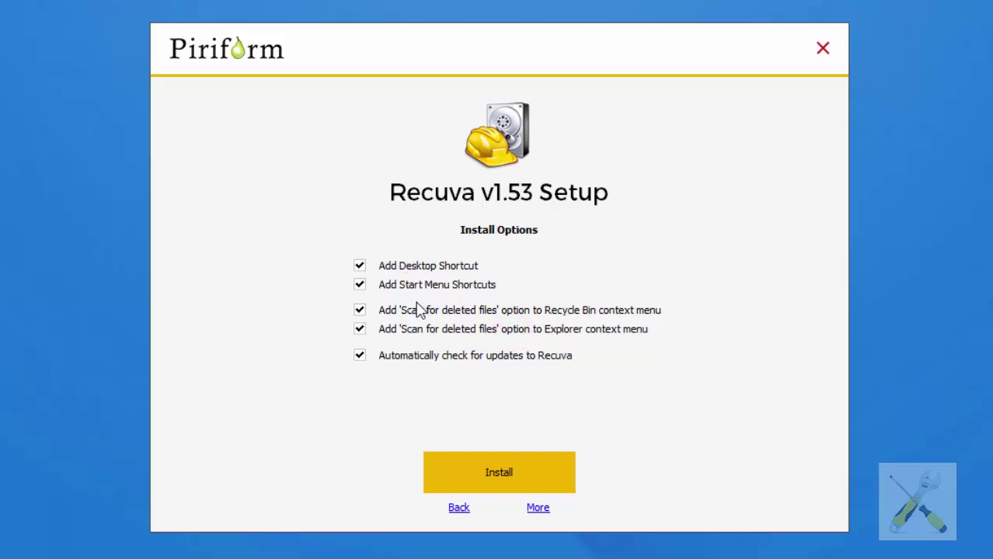
pyautogui.click(534, 471)
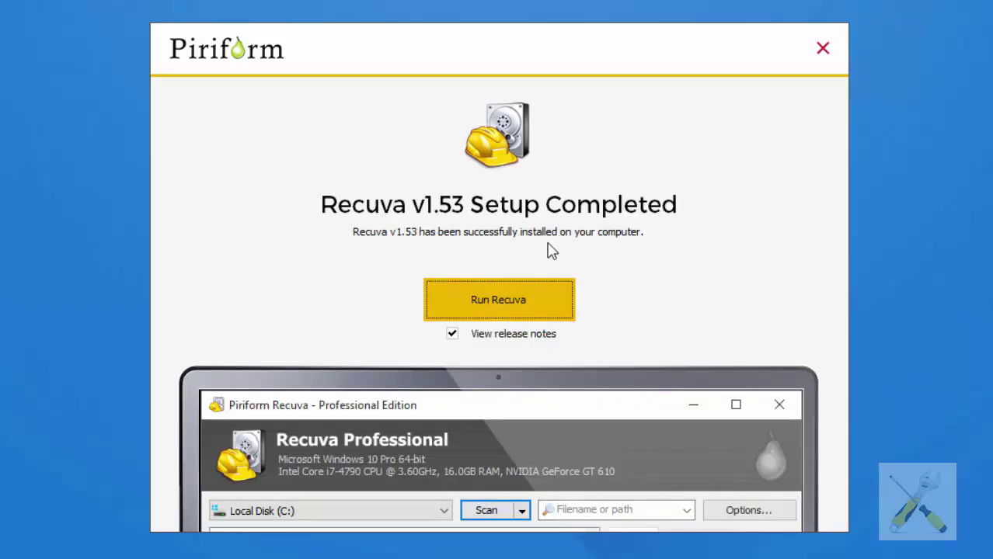
# Step: Finish the installer without release notes and launch Recuva
pyautogui.click(507, 317)
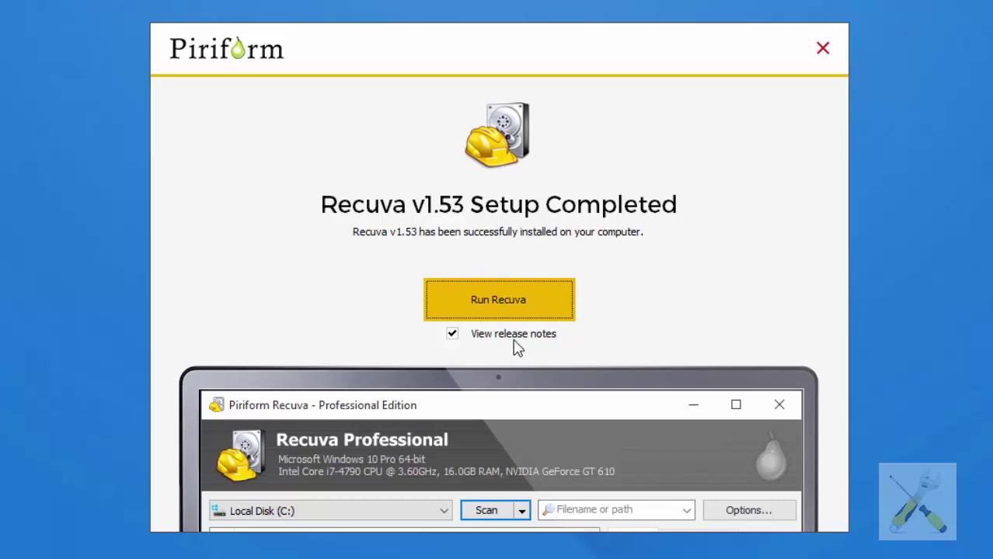
pyautogui.click(453, 334)
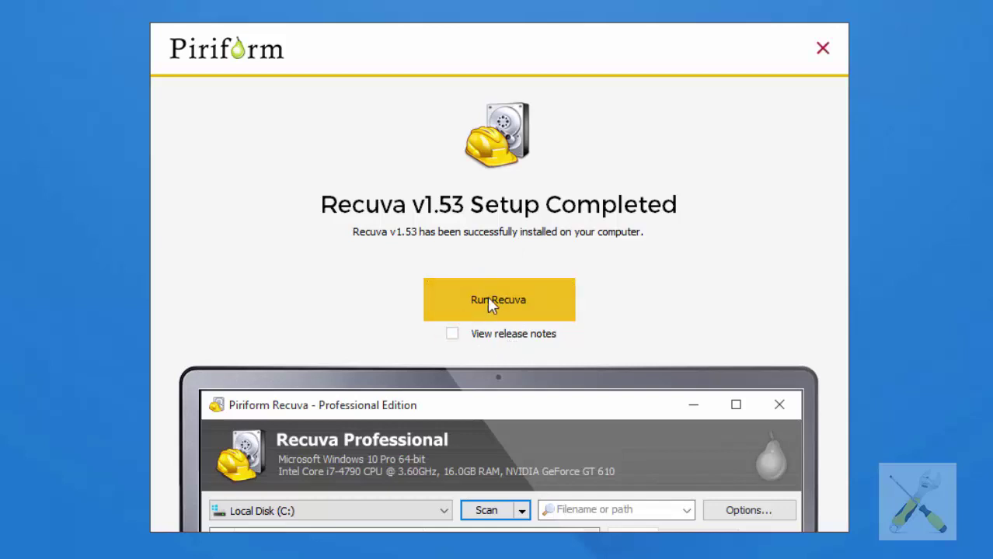
pyautogui.click(534, 308)
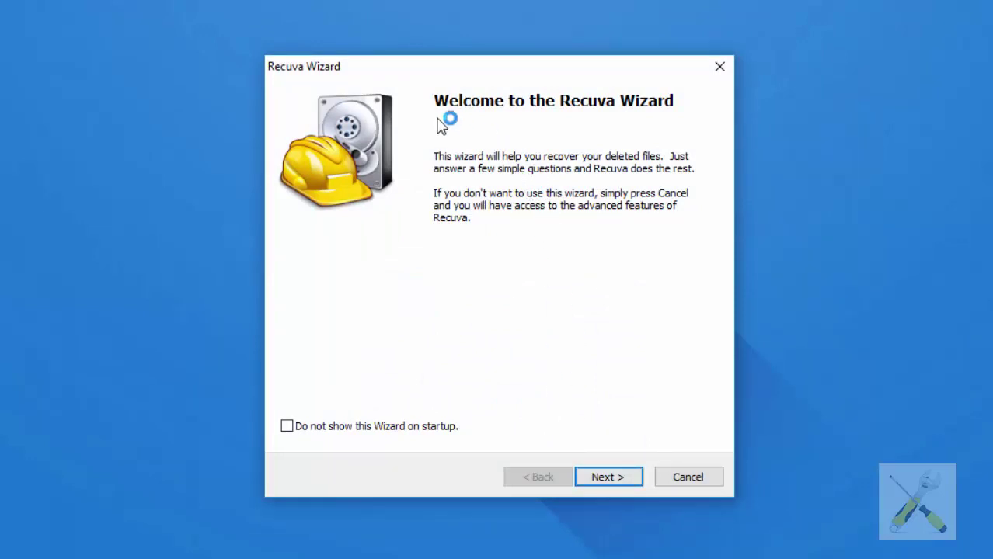
# Step: In the Recuva Wizard, target Pictures deleted from the Recycle Bin
pyautogui.click(638, 477)
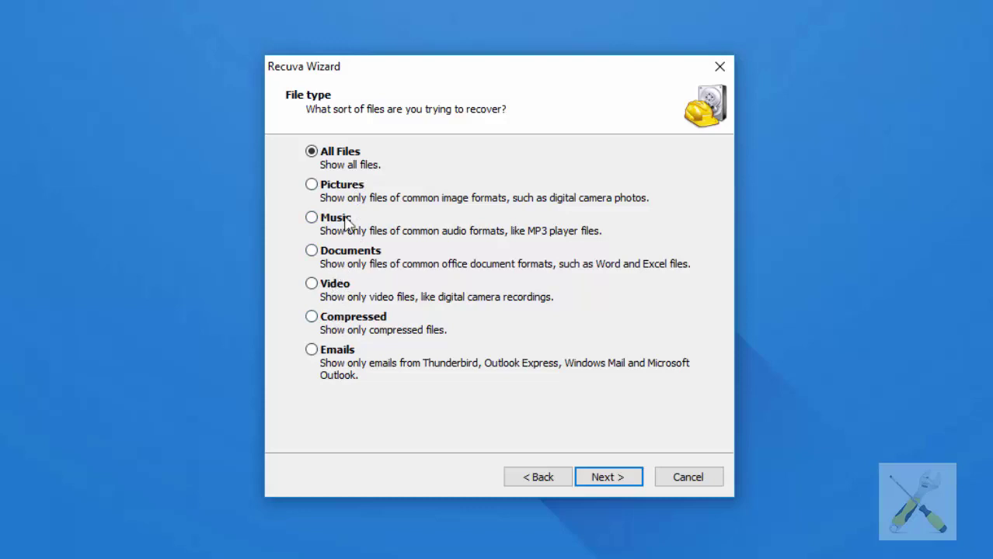
pyautogui.click(312, 185)
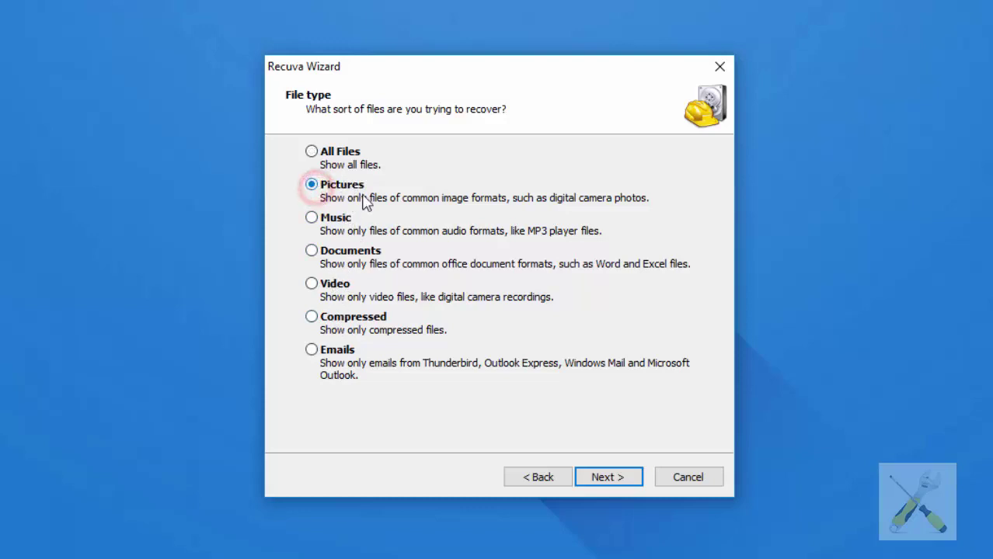
pyautogui.click(625, 480)
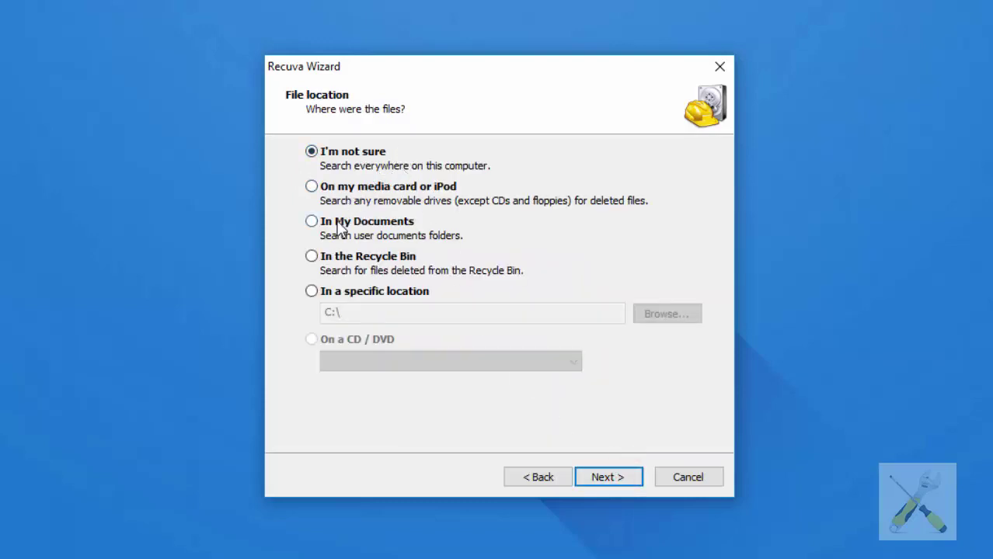
pyautogui.click(320, 195)
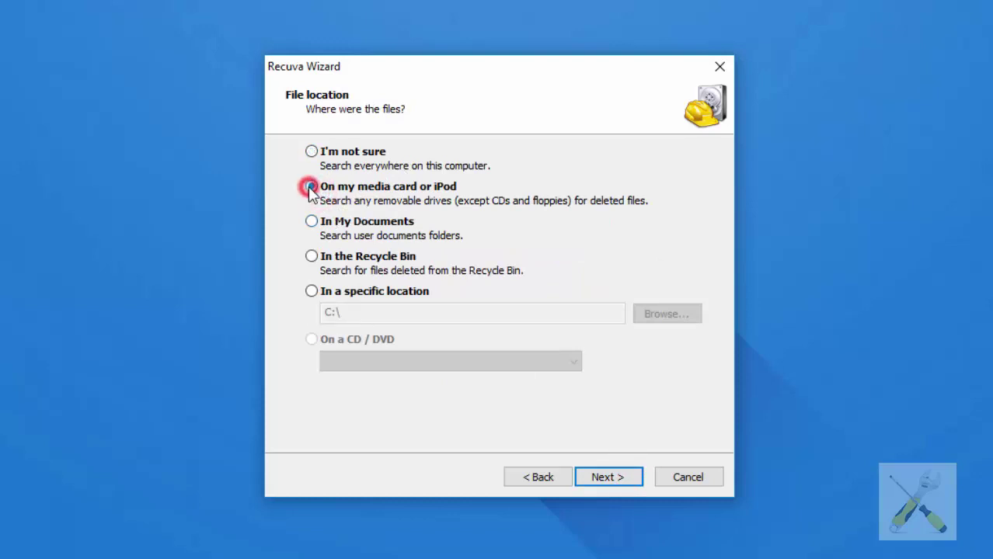
pyautogui.click(312, 258)
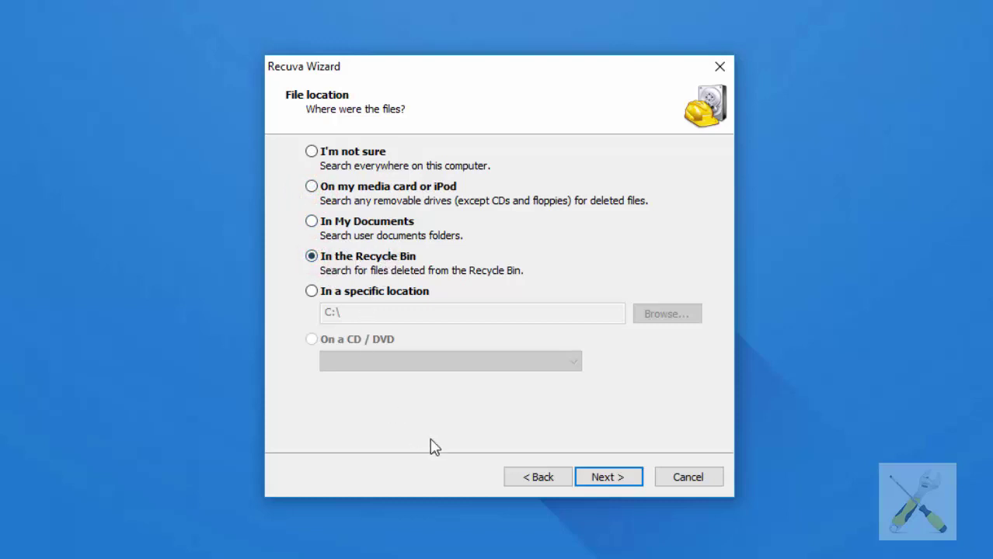
pyautogui.click(628, 479)
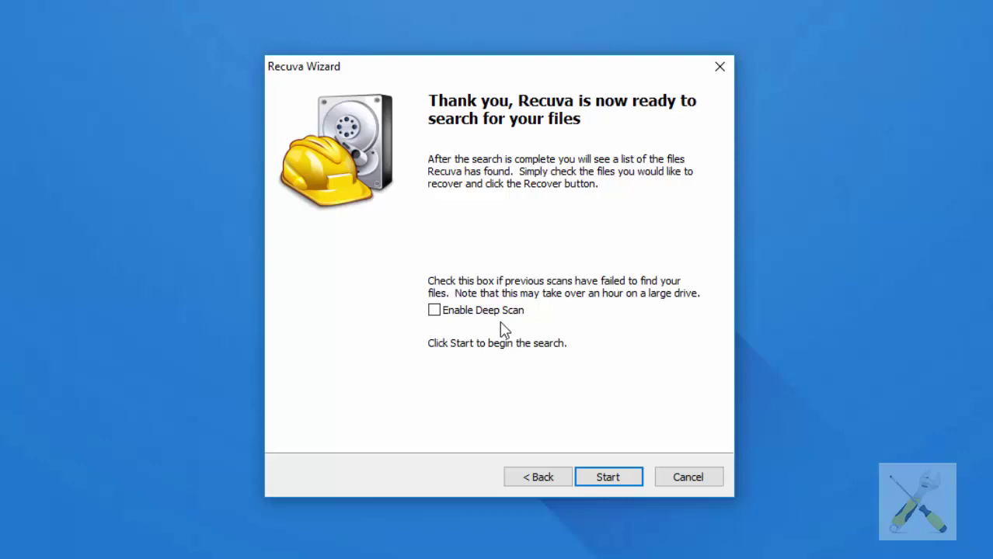
# Step: Start the Recuva scan for deleted pictures and wait for it to finish
pyautogui.click(626, 479)
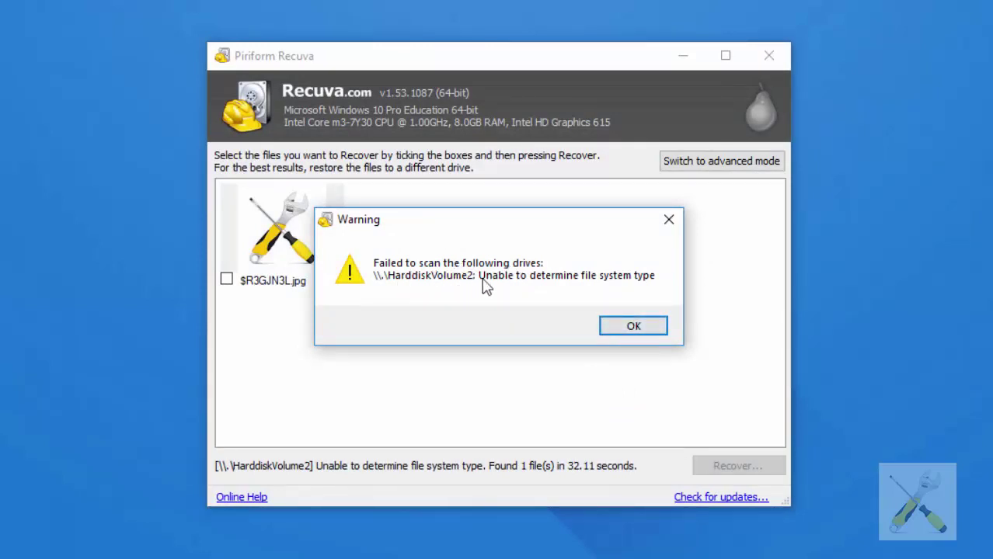
# Step: Dismiss the unscanned-drive warning and inspect the found $R3GJN3L.jpg result
pyautogui.click(635, 327)
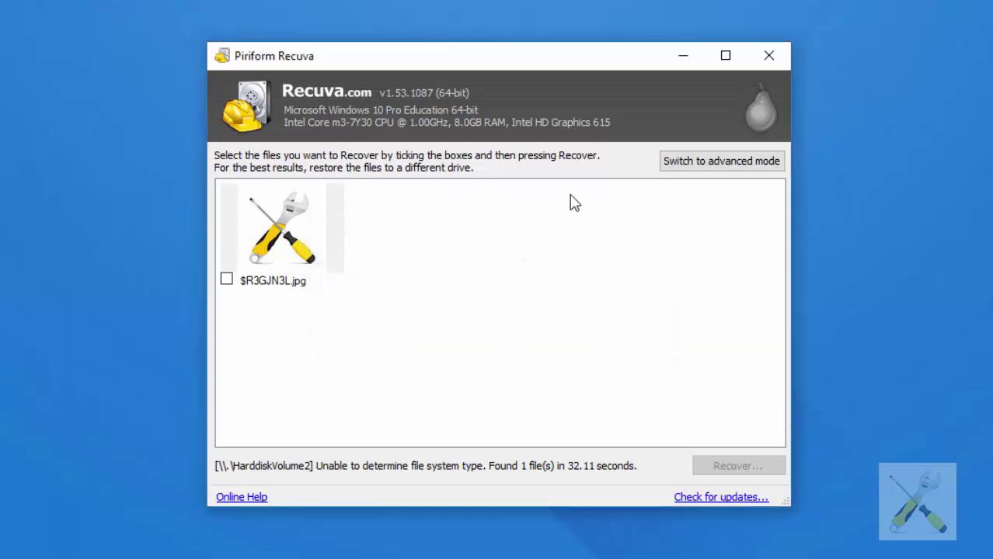
pyautogui.click(289, 254)
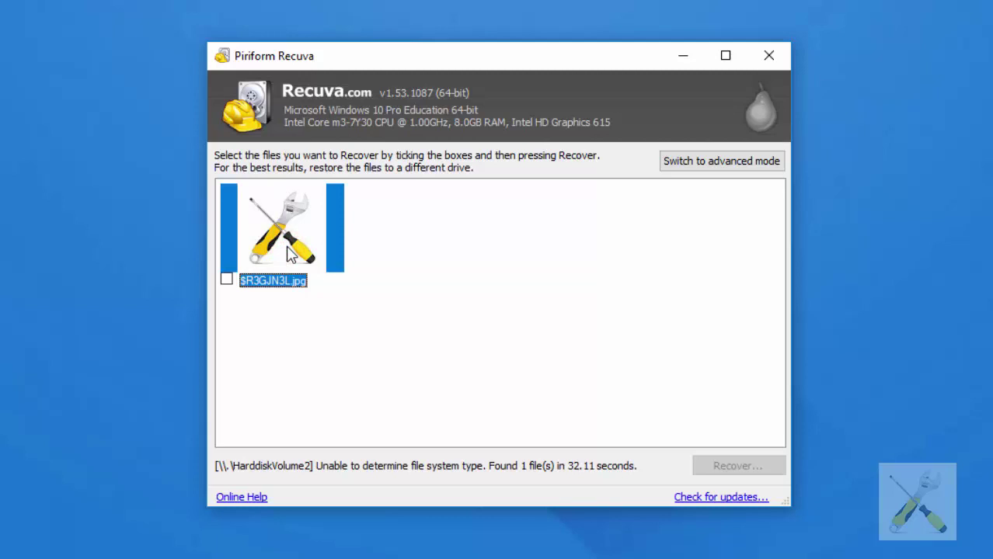
pyautogui.click(225, 278)
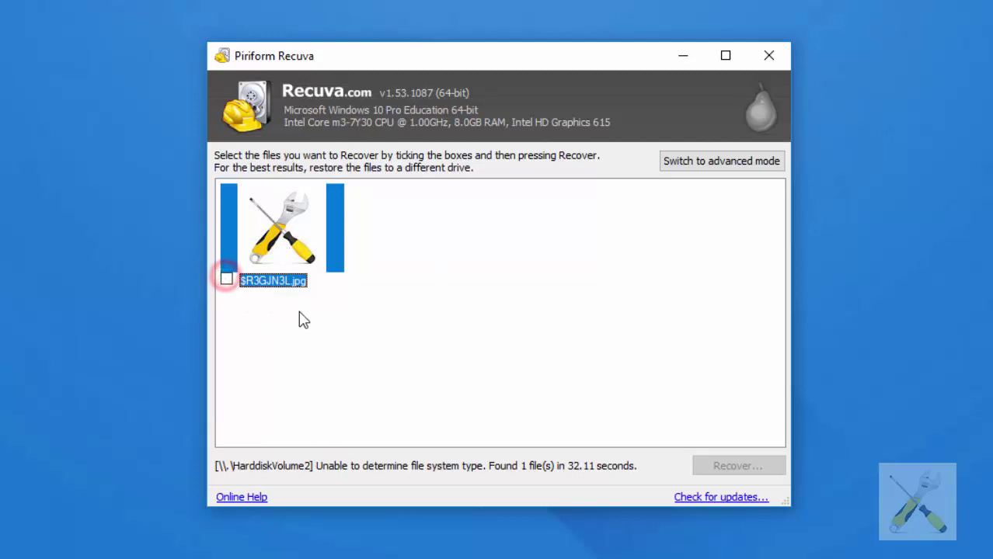
pyautogui.click(301, 311)
pyautogui.click(225, 280)
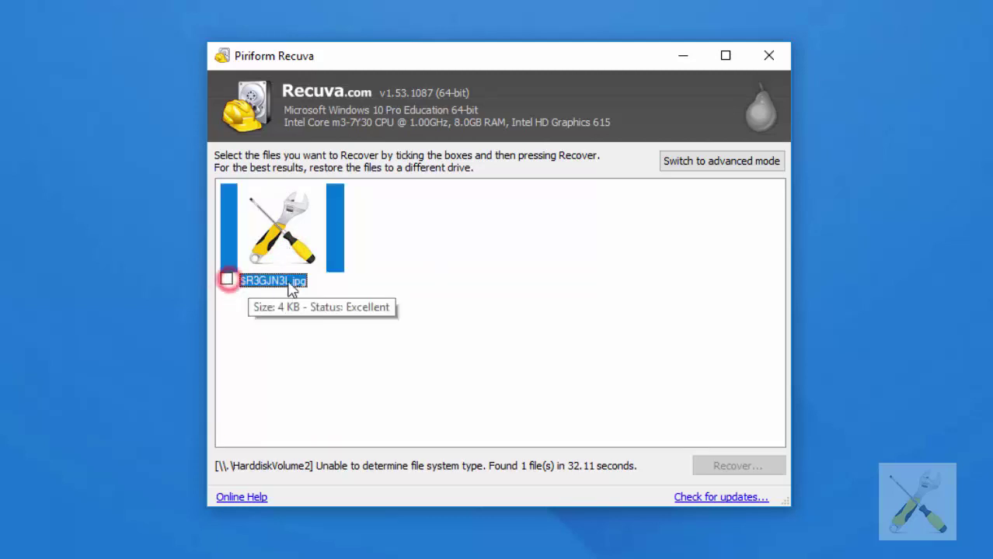
pyautogui.click(688, 222)
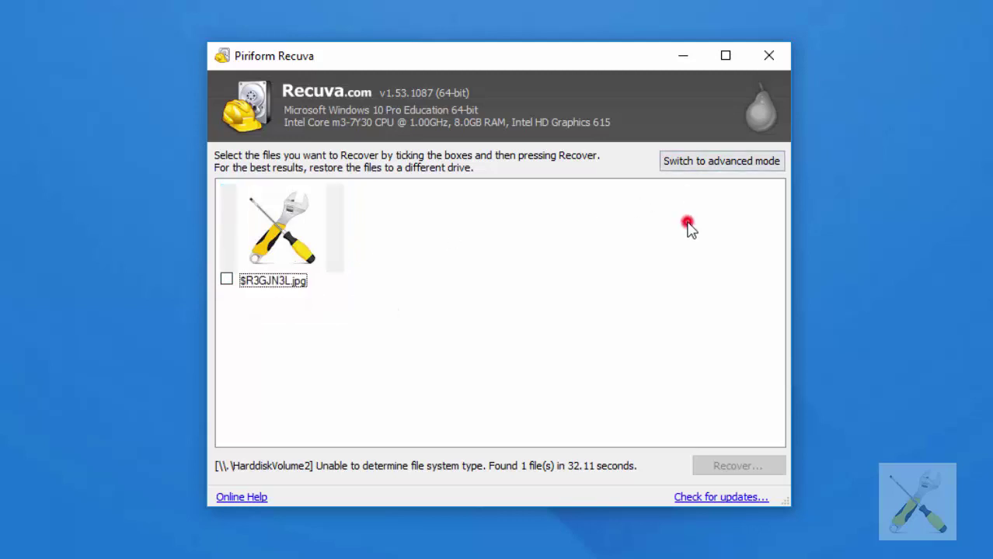
# Step: Switch to advanced mode and tick $R3GJN3L.jpg for recovery
pyautogui.click(703, 162)
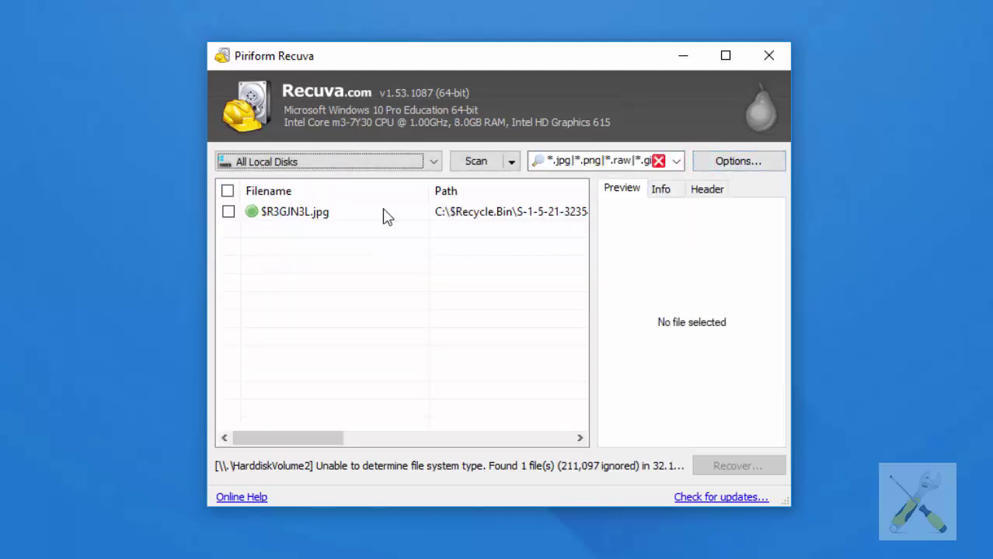
pyautogui.click(227, 212)
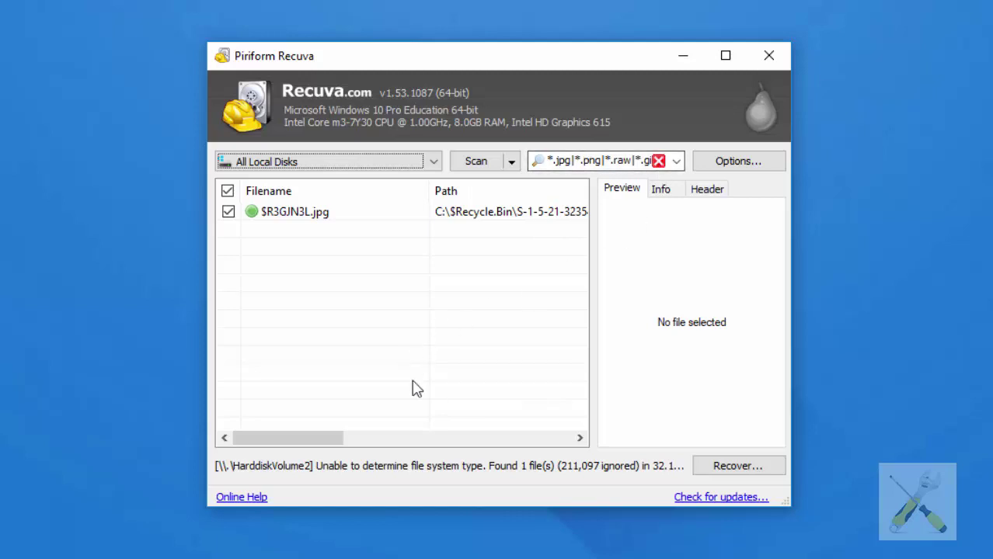
# Step: Recover $R3GJN3L.jpg to the Desktop, accepting the same-drive warning, and close the report
pyautogui.click(748, 465)
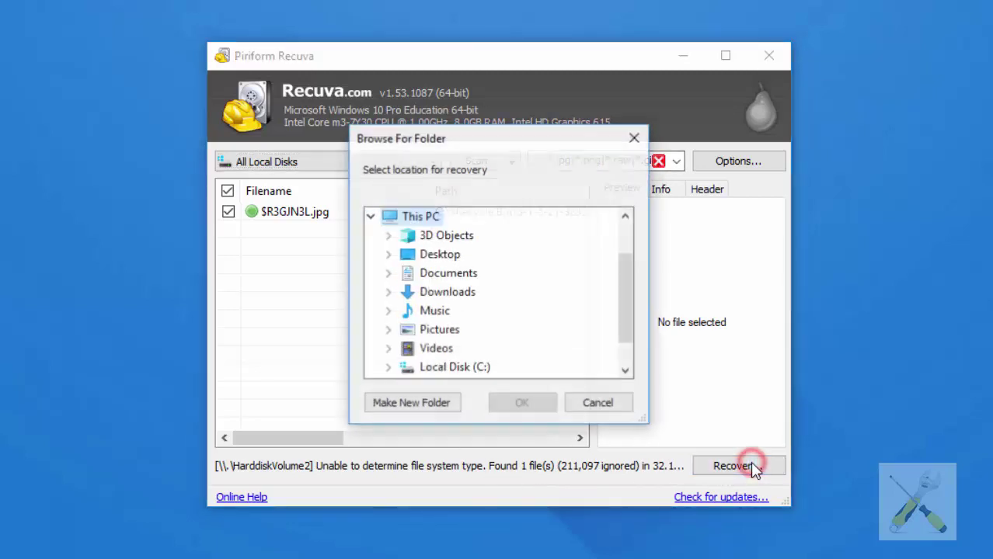
pyautogui.click(429, 264)
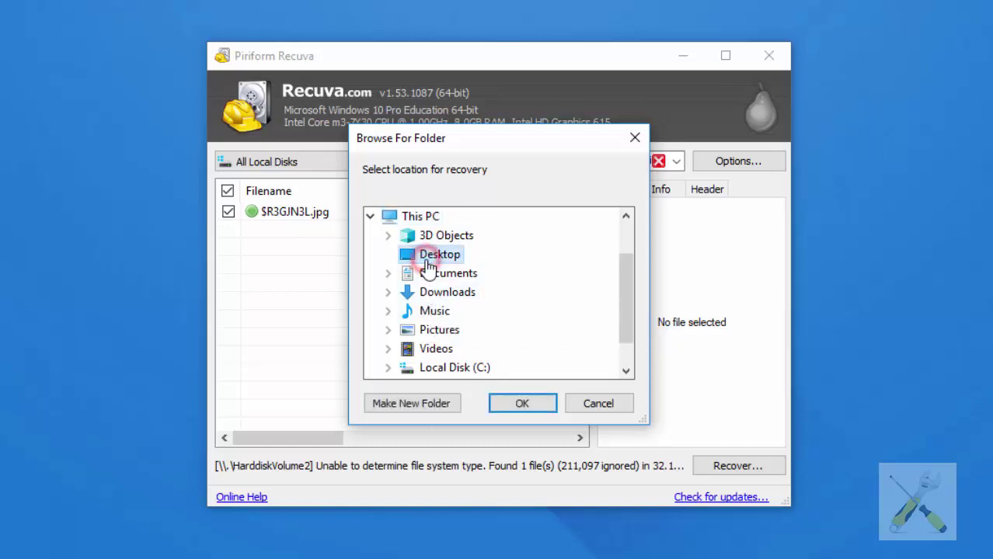
pyautogui.click(528, 404)
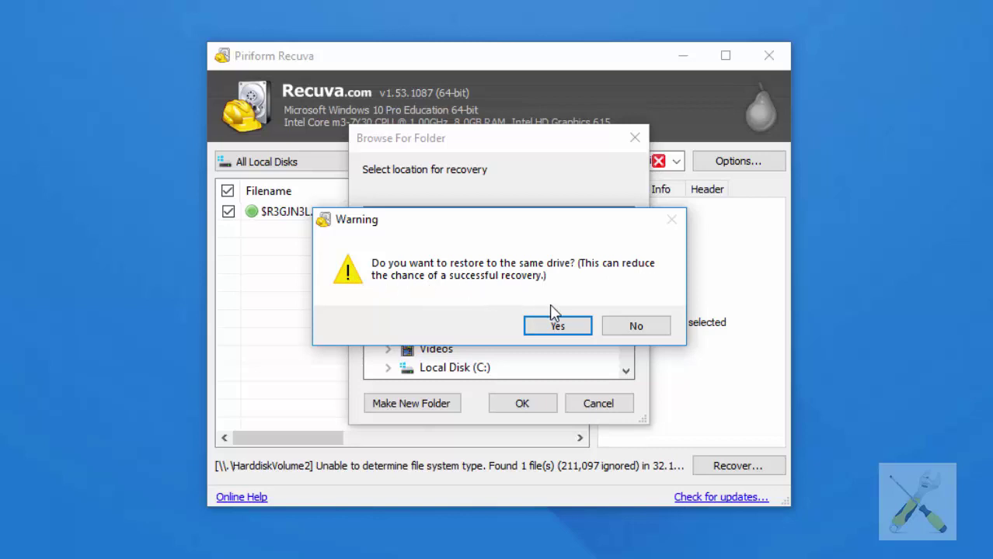
pyautogui.click(566, 327)
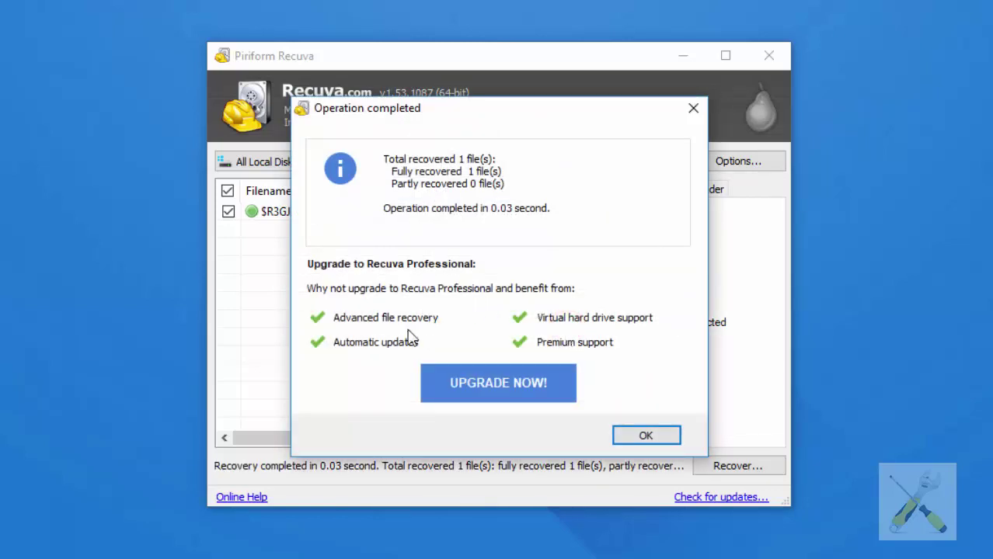
pyautogui.click(653, 440)
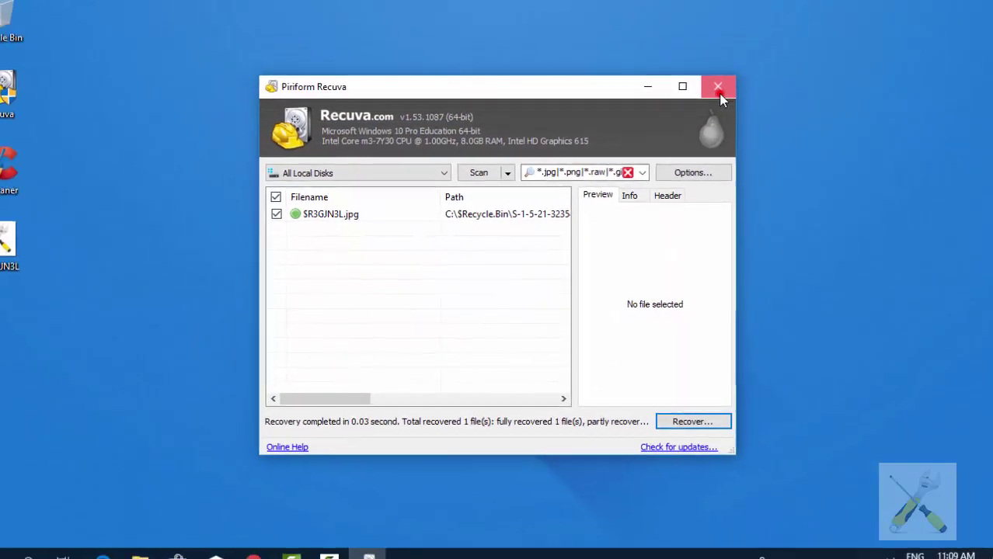
# Step: Close Recuva and open the recovered $R3GJN3L.jpg from the desktop in Photos
pyautogui.click(717, 93)
pyautogui.click(55, 237)
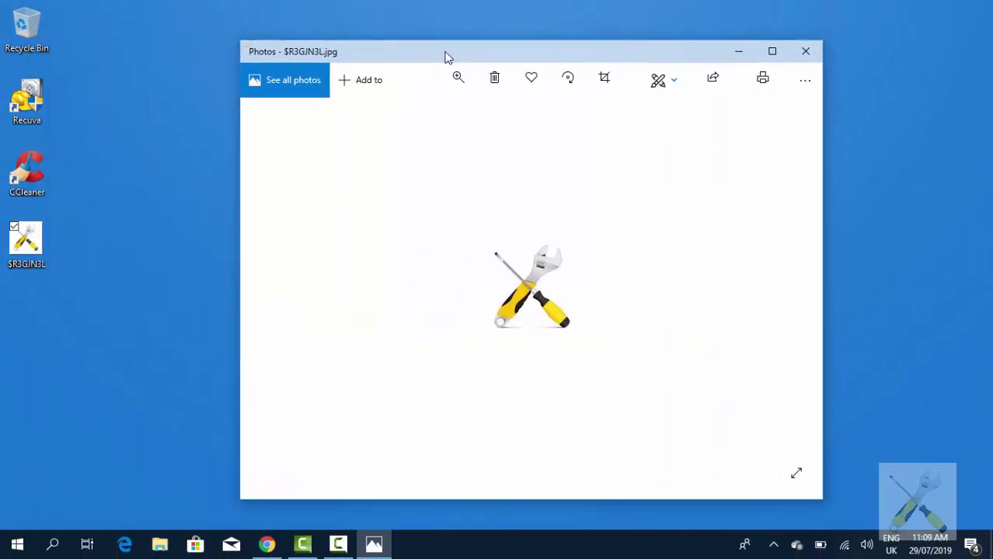
# Step: Close Photos, leaving the recovered $R3GJN3L.jpg on the desktop
pyautogui.click(809, 52)
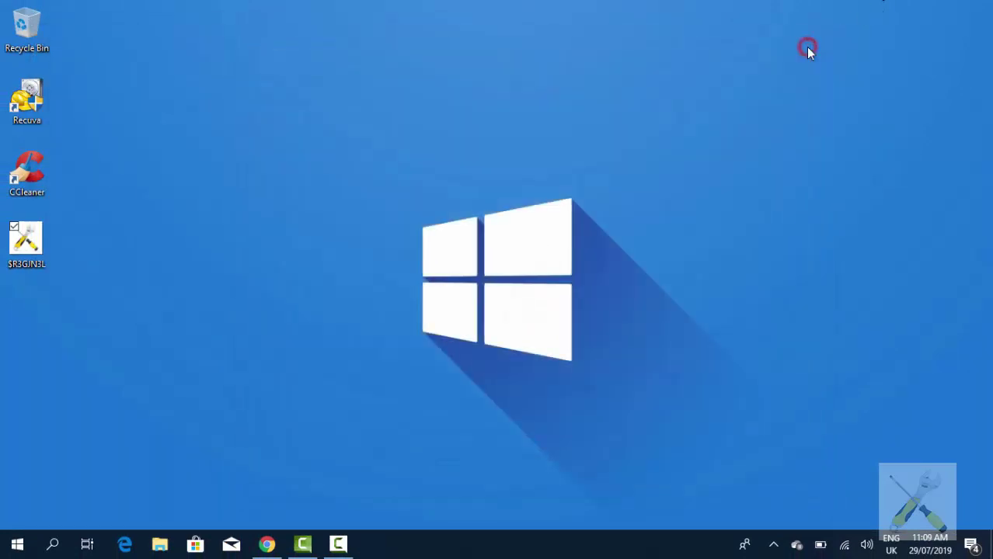